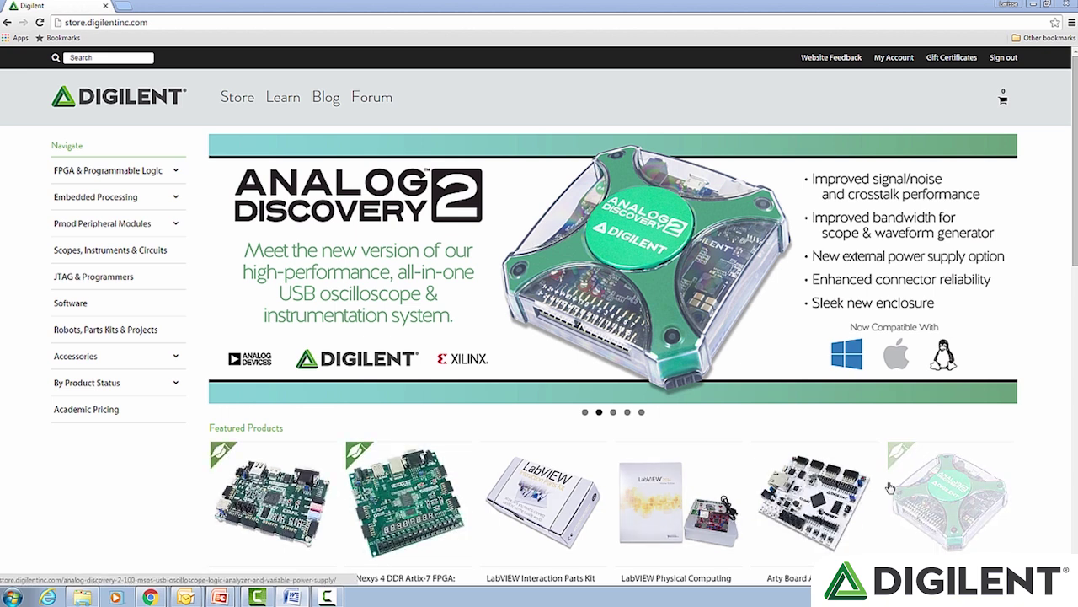
Step: Open the Academic Pricing page from the Navigate sidebar to list discounted products
{"action": "left_click", "coordinate": [102, 413]}
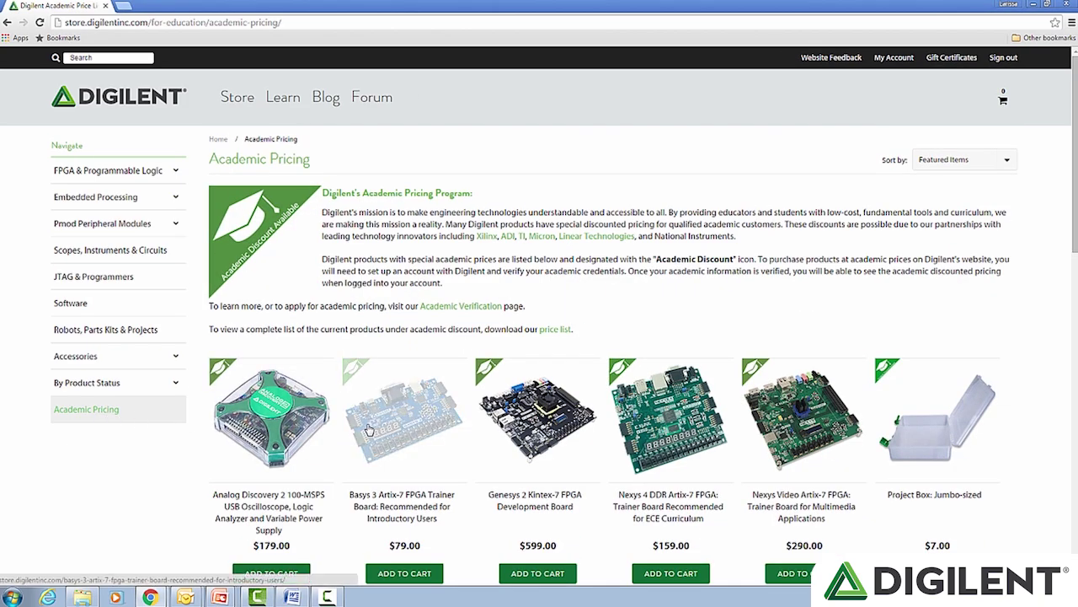
Step: Browse the academic-priced products and open the Academic_Prices.pdf price list
{"action": "scroll", "coordinate": [368, 429], "scroll_direction": "down", "scroll_amount": 3}
{"action": "scroll", "coordinate": [368, 429], "scroll_direction": "down", "scroll_amount": 3}
{"action": "scroll", "coordinate": [369, 430], "scroll_direction": "up", "scroll_amount": 3}
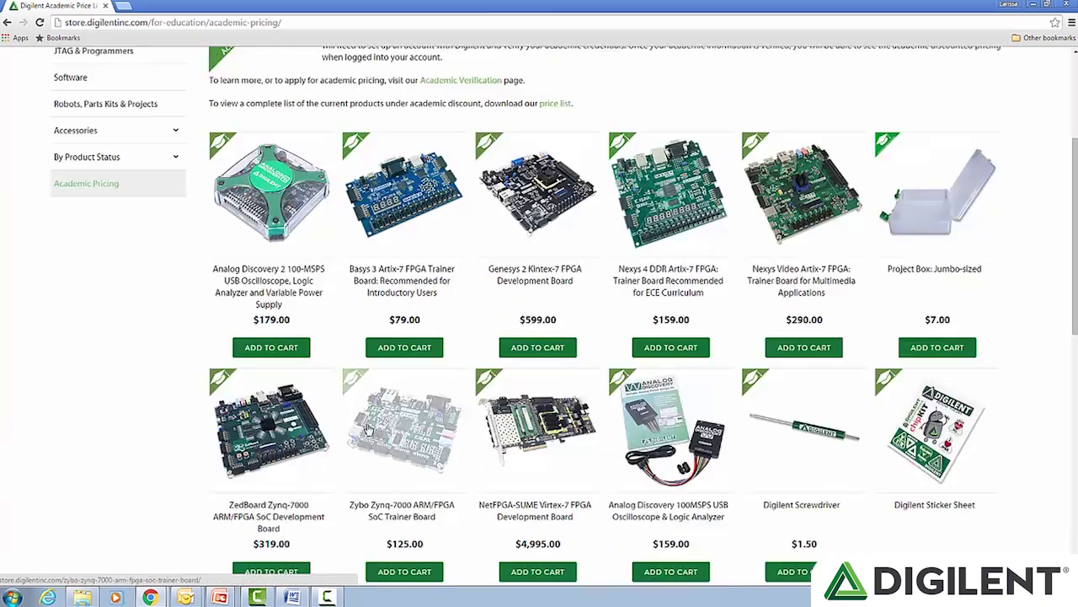
{"action": "scroll", "coordinate": [368, 430], "scroll_direction": "up", "scroll_amount": 3}
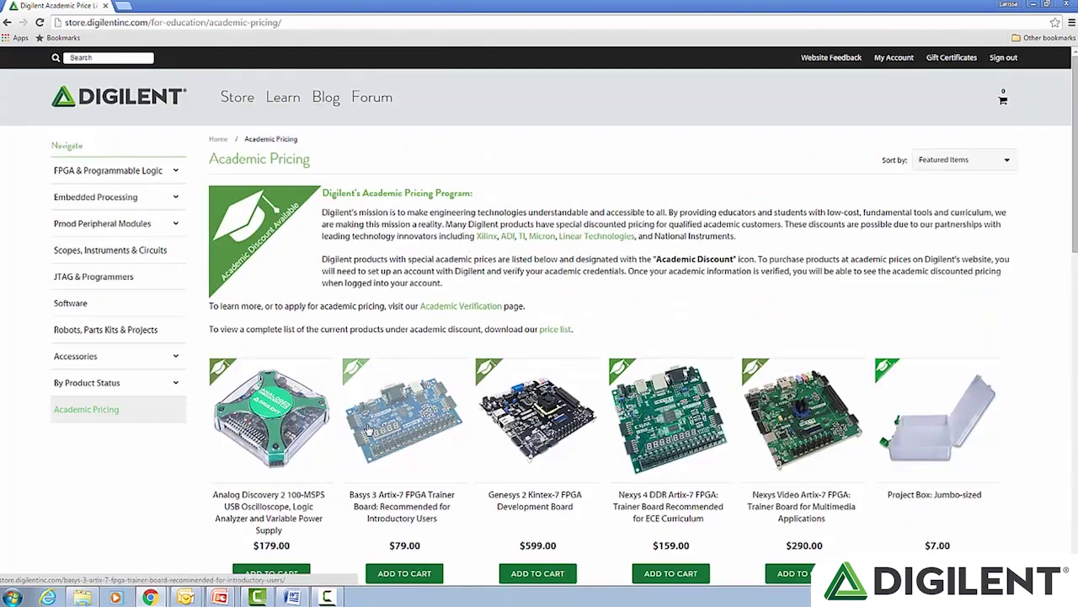
{"action": "left_click", "coordinate": [555, 336]}
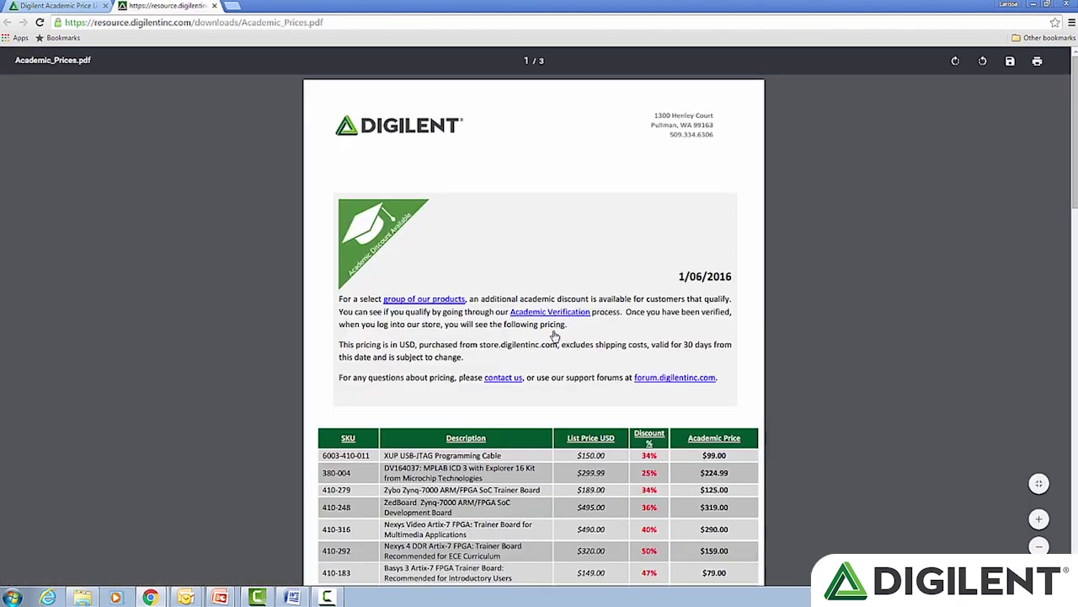
Step: Scroll the PDF's price and discount table, then return to the Digilent store tab
{"action": "scroll", "coordinate": [555, 336], "scroll_direction": "down", "scroll_amount": 5}
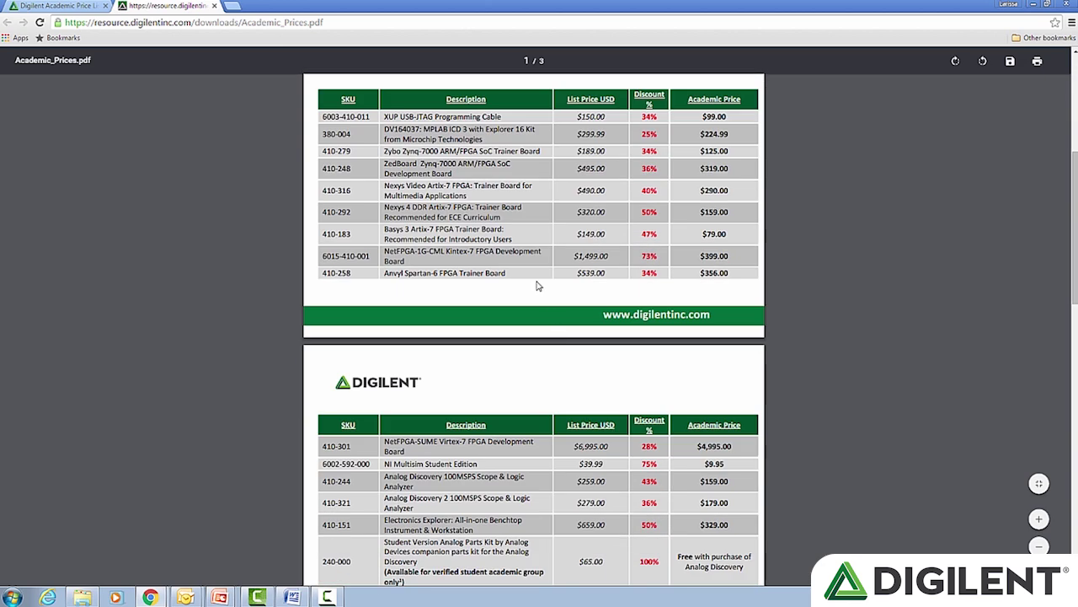
{"action": "left_click", "coordinate": [58, 6]}
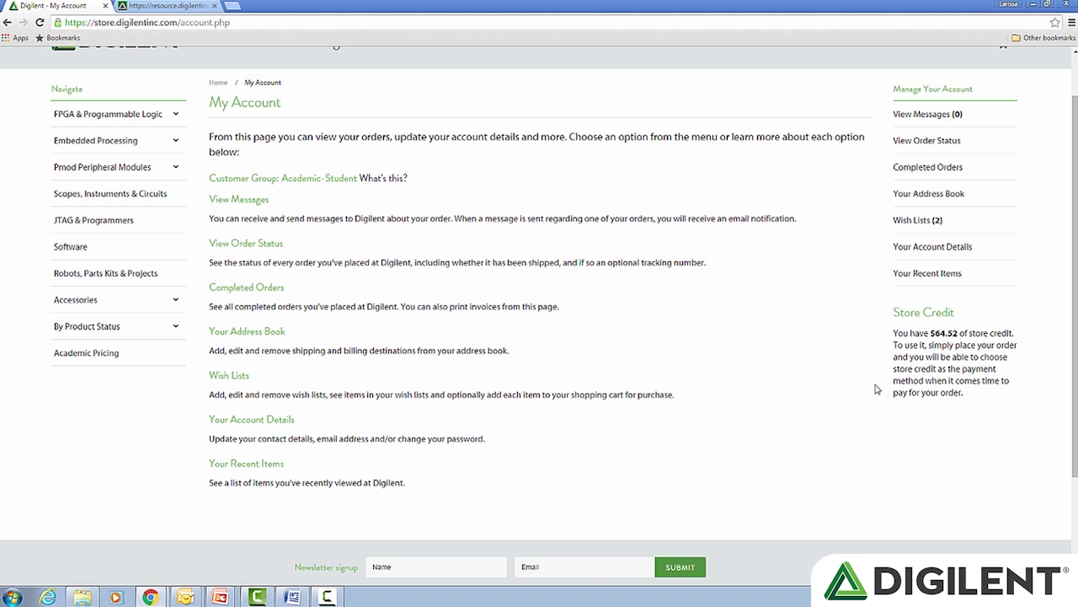
Step: Open the Academic Verification welcome page from the Academic Pricing intro text
{"action": "scroll", "coordinate": [856, 385], "scroll_direction": "up", "scroll_amount": 1}
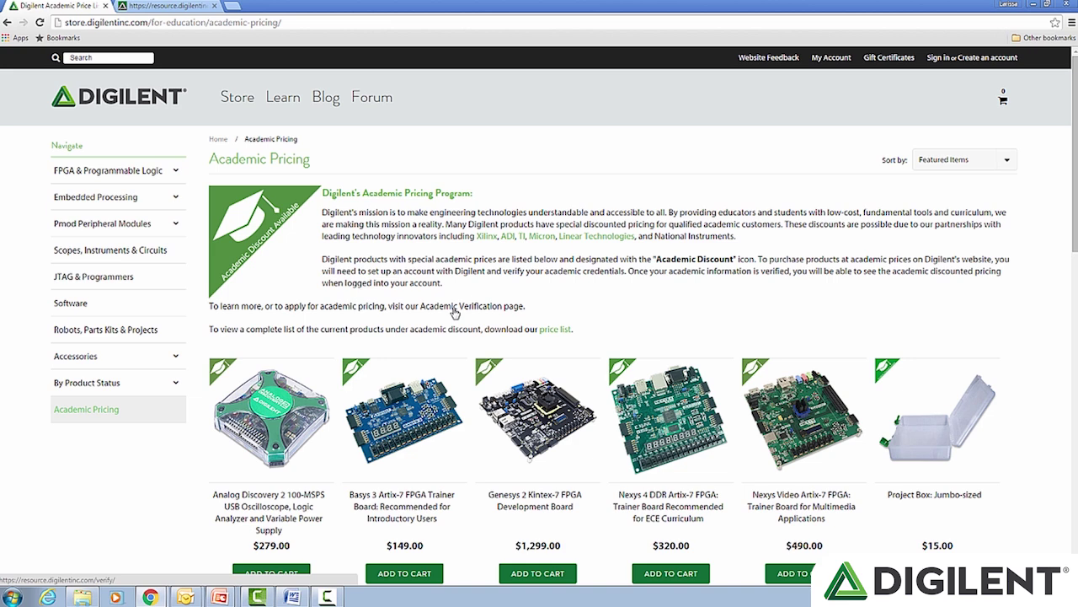
{"action": "left_click", "coordinate": [455, 310]}
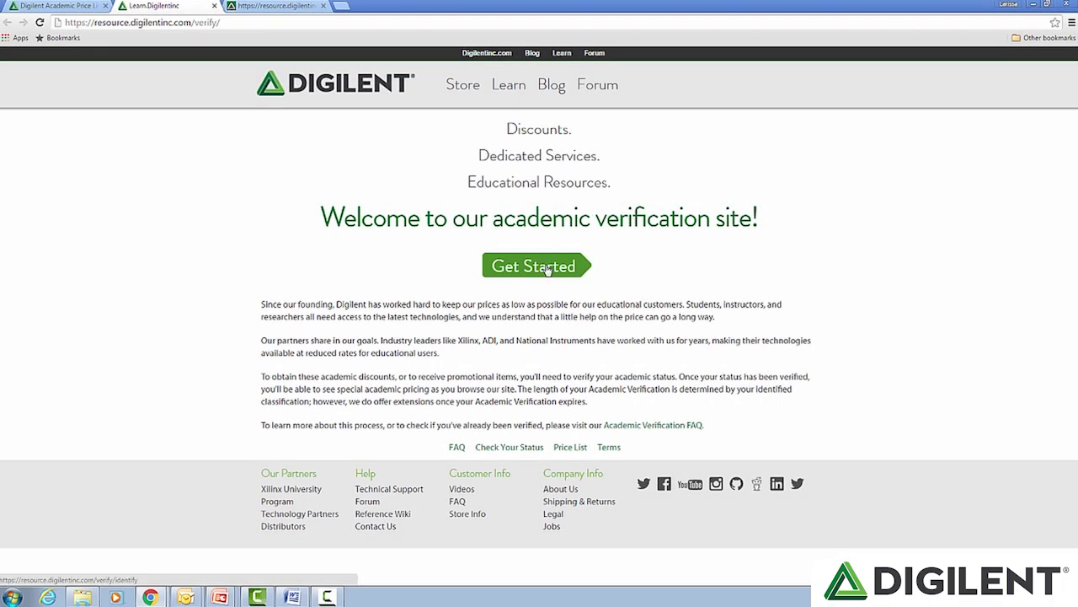
Step: Begin verification with Get Started and choose the Student option
{"action": "left_click", "coordinate": [547, 268]}
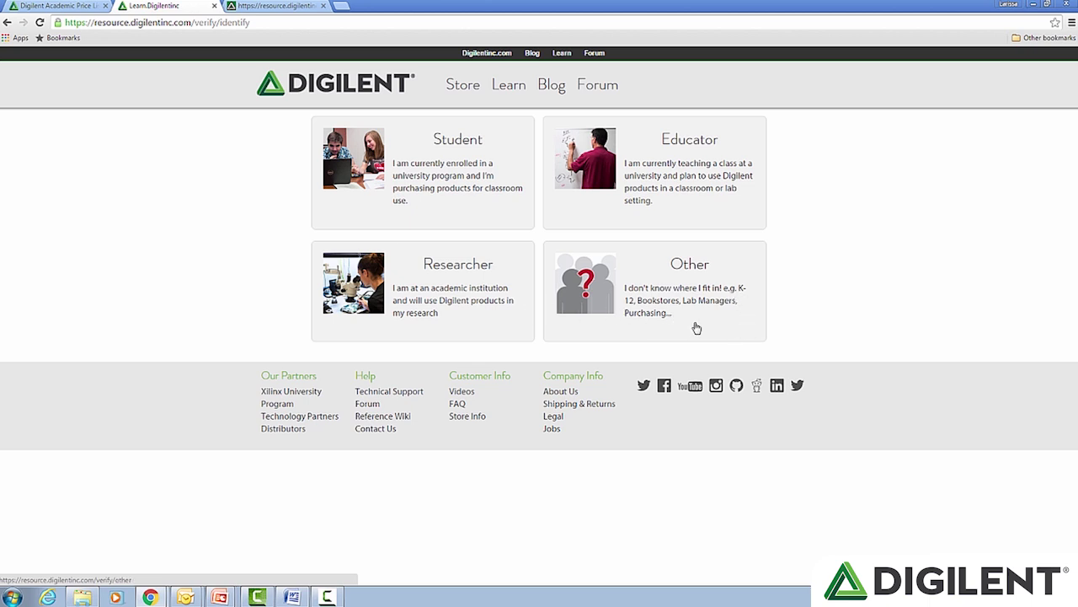
{"action": "left_click", "coordinate": [452, 184]}
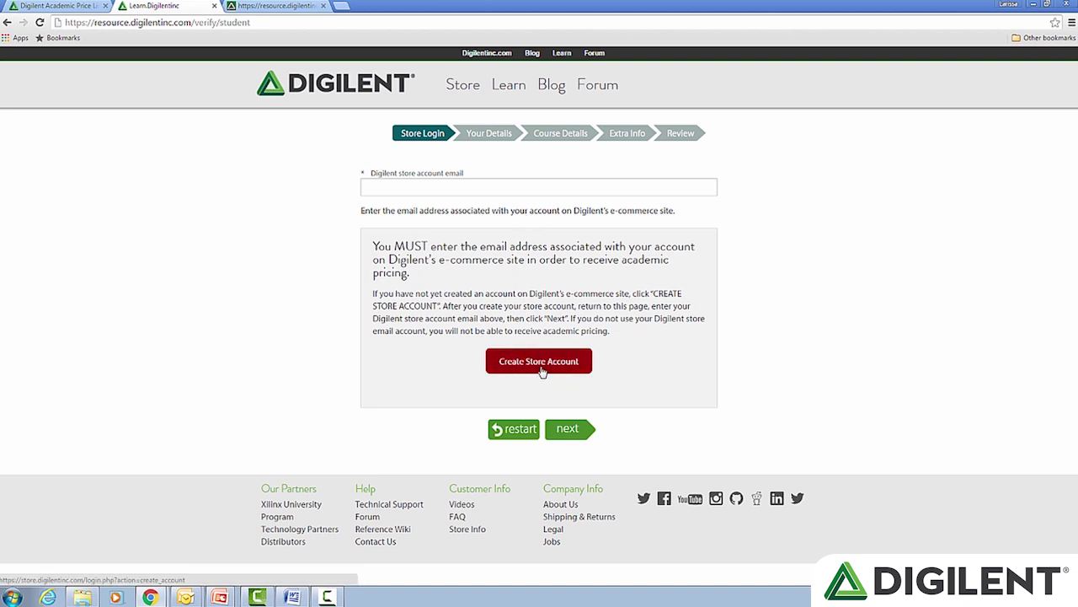
Step: Sign in to the Digilent store account and view its account details
{"action": "left_click", "coordinate": [541, 362]}
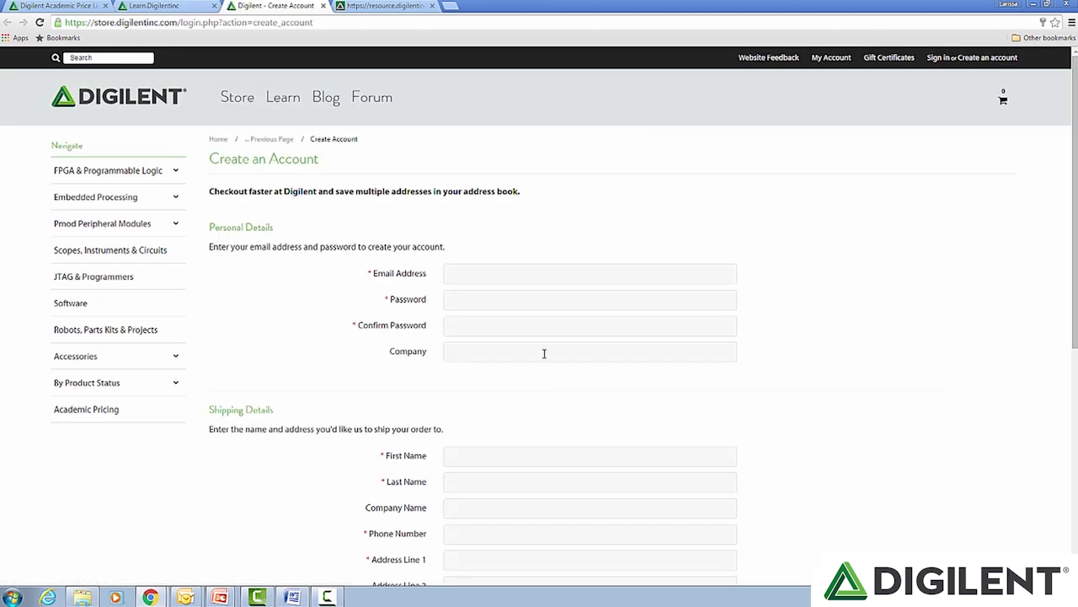
{"action": "left_click", "coordinate": [843, 59]}
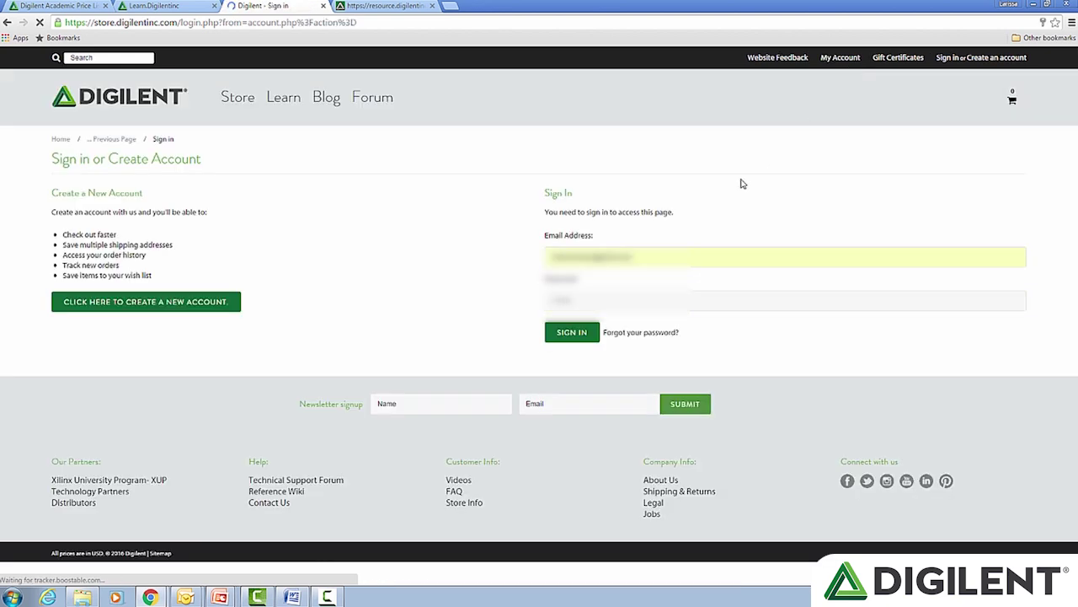
{"action": "left_click", "coordinate": [569, 337]}
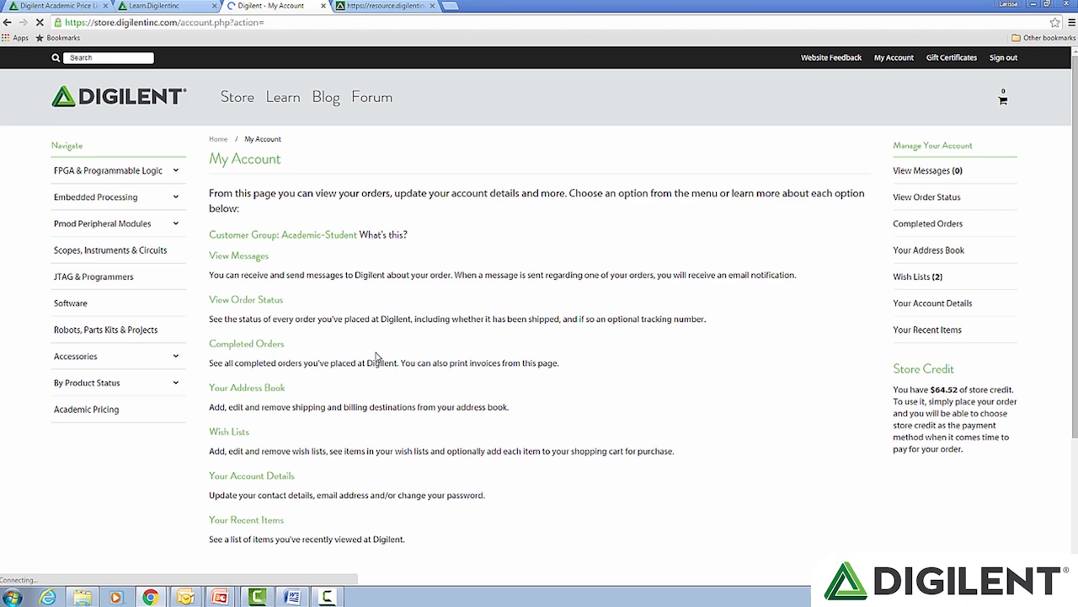
{"action": "left_click", "coordinate": [272, 476]}
Step: Copy the account email and paste it into the verification form's store email field
{"action": "right_click", "coordinate": [477, 346]}
{"action": "left_click", "coordinate": [509, 368]}
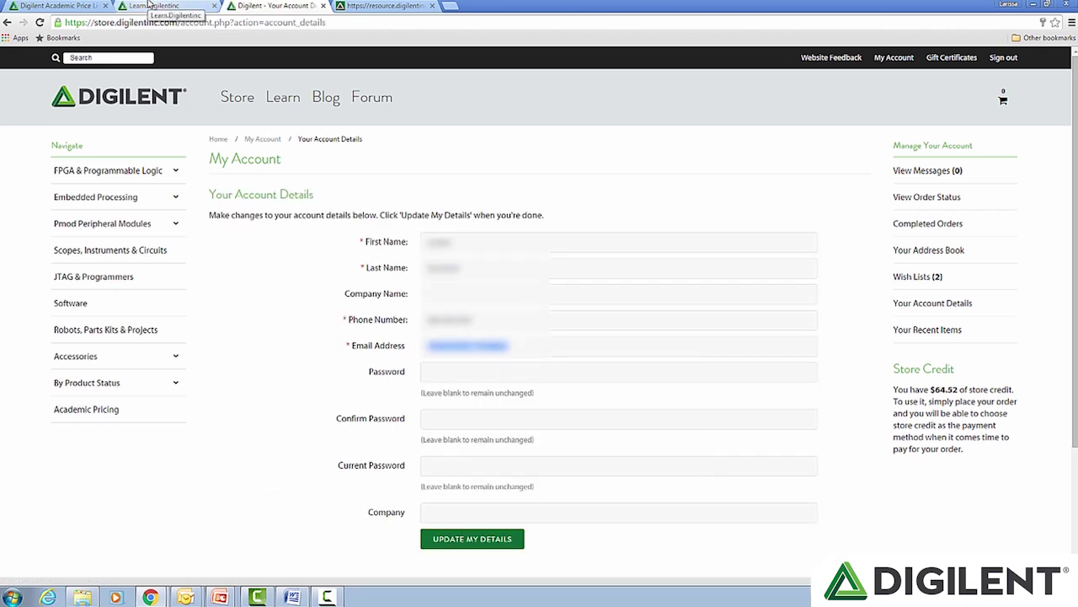
{"action": "left_click", "coordinate": [148, 5]}
{"action": "left_click", "coordinate": [427, 187]}
{"action": "right_click", "coordinate": [427, 187]}
{"action": "left_click", "coordinate": [476, 250]}
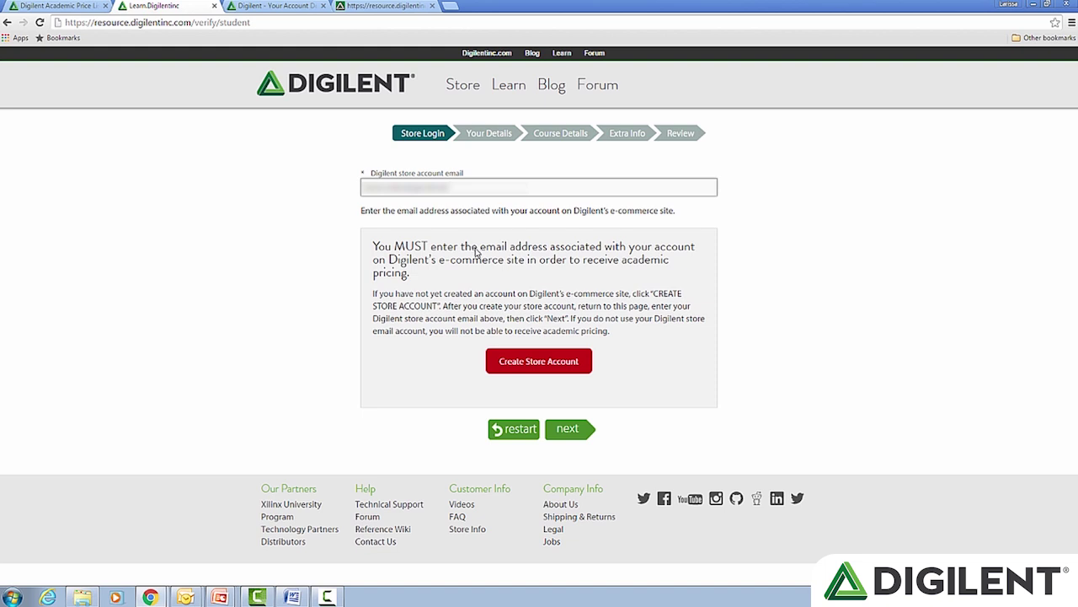
Step: Enter the student's name, educational email, and university Texas A & M University-College Station
{"action": "left_click", "coordinate": [571, 430]}
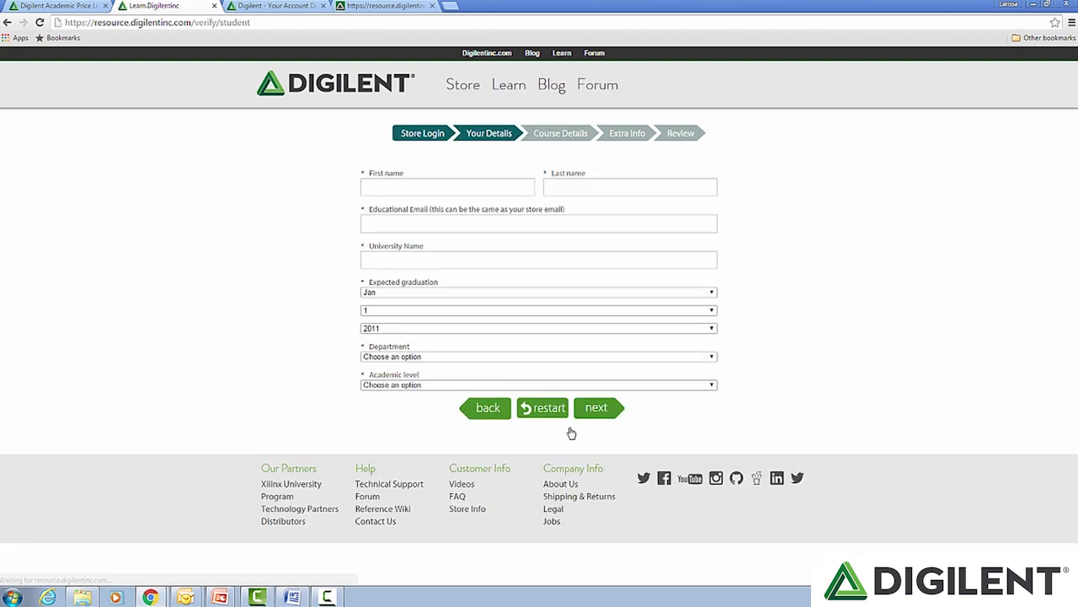
{"action": "left_click", "coordinate": [463, 187]}
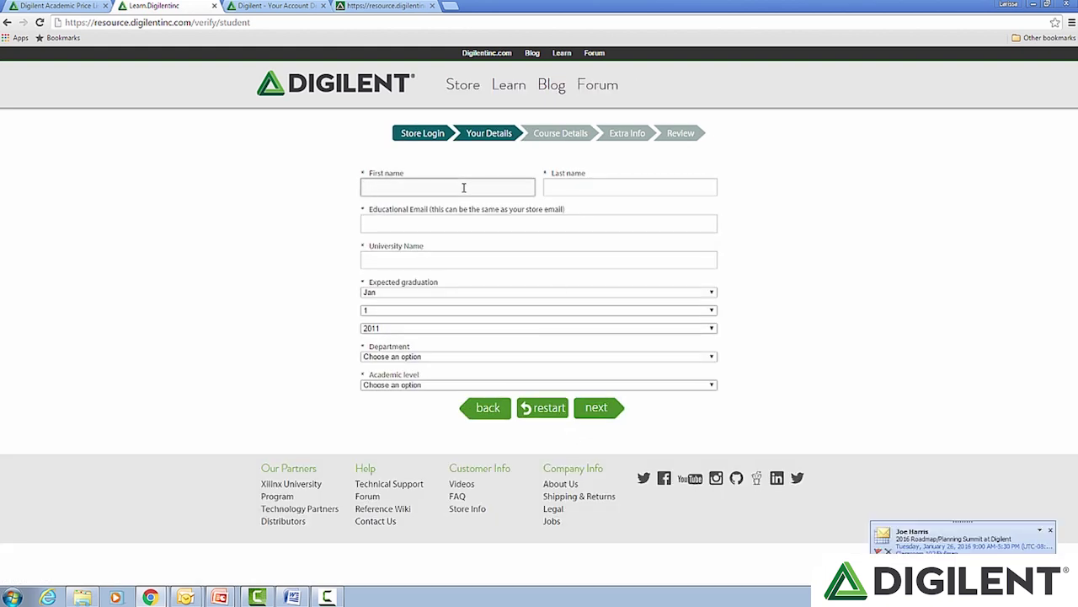
{"action": "key", "text": "Tab"}
{"action": "key", "text": "Tab"}
{"action": "key", "text": "Down"}
{"action": "key", "text": "Return"}
{"action": "key", "text": "Tab"}
{"action": "type", "text": "Texas A"}
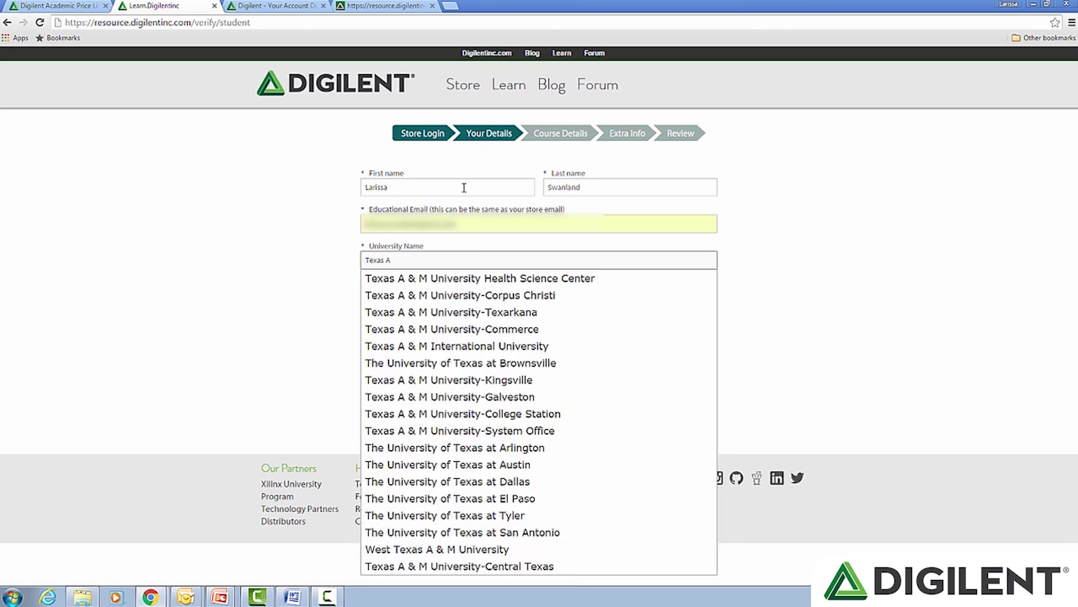
{"action": "type", "text": "&M"}
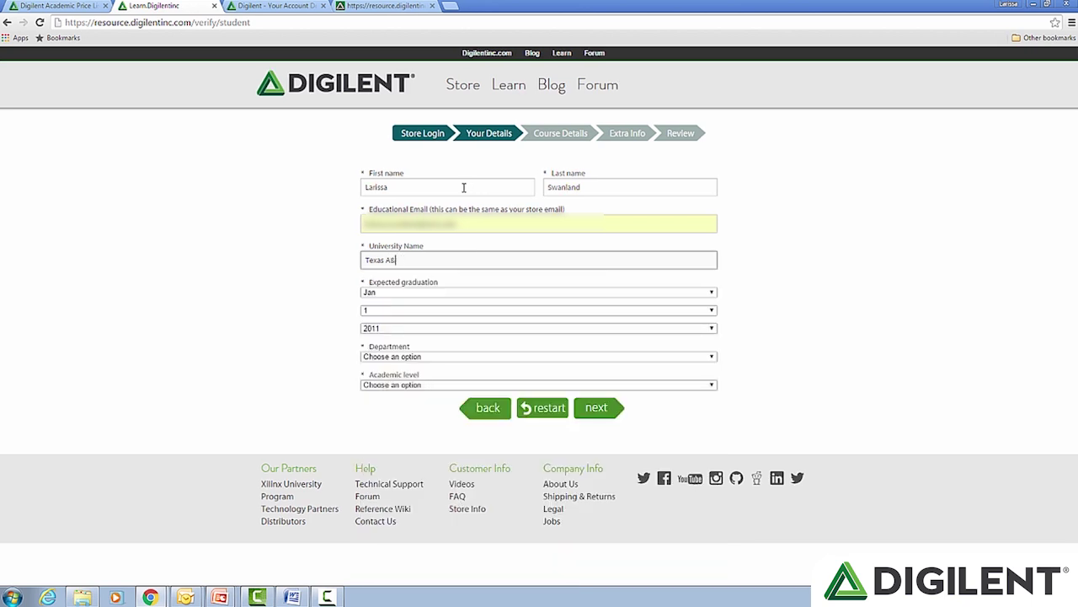
{"action": "key", "text": "BackSpace"}
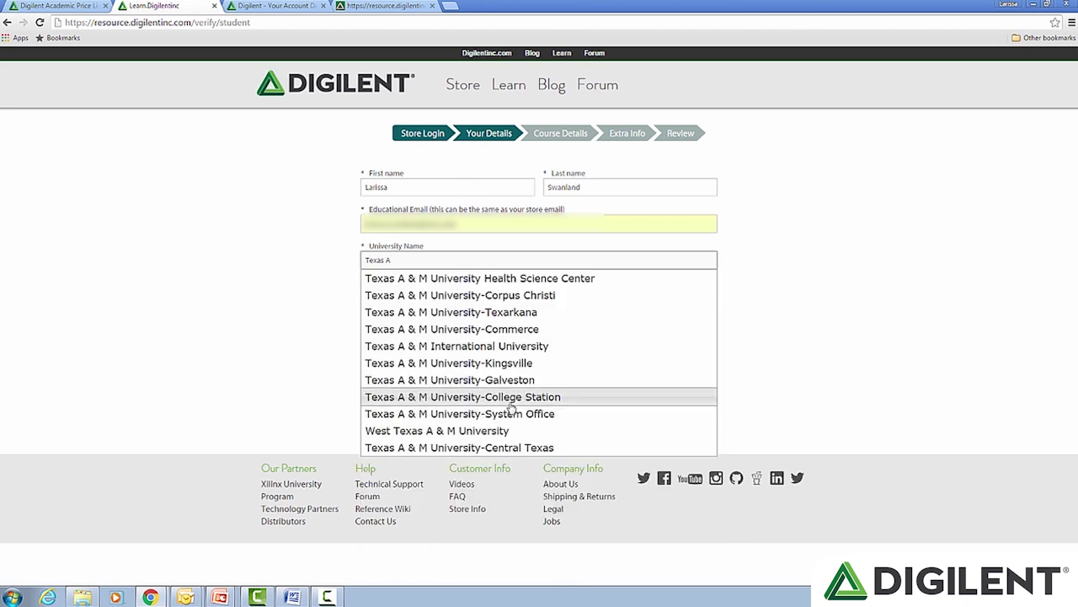
{"action": "left_click", "coordinate": [511, 397]}
Step: Set graduation to May 16, 2017, department Electrical Engineering, level Masters Program
{"action": "left_click", "coordinate": [445, 293]}
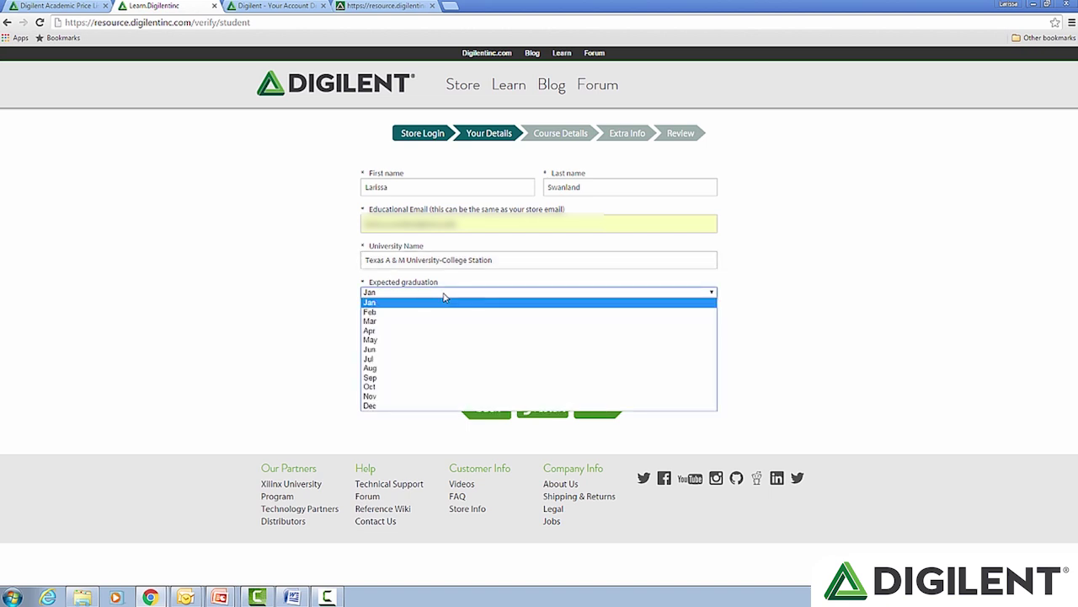
{"action": "left_click", "coordinate": [433, 339]}
{"action": "left_click", "coordinate": [371, 312]}
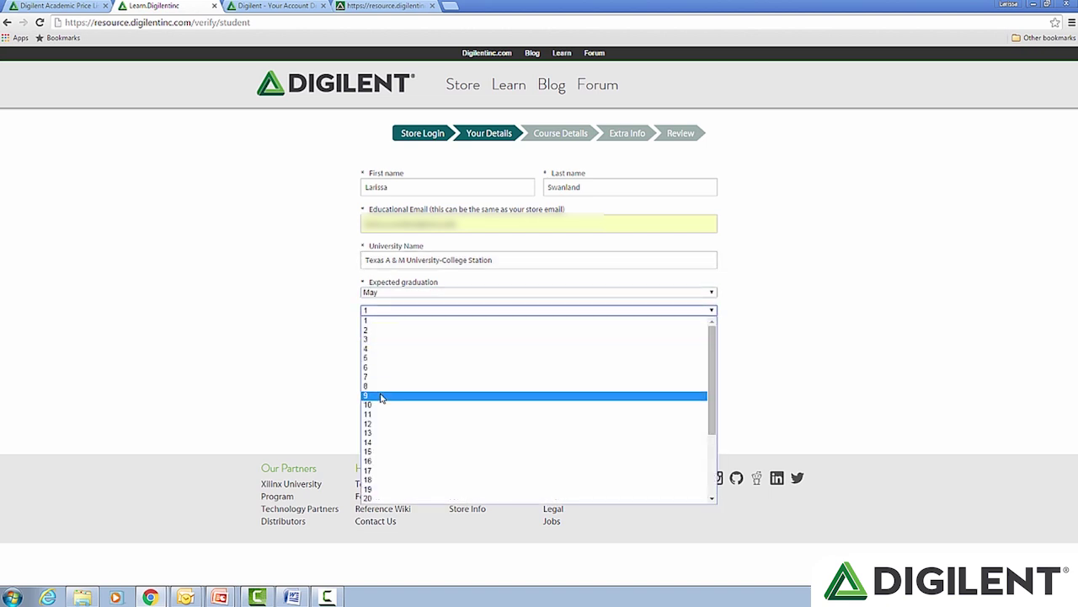
{"action": "left_click", "coordinate": [379, 461]}
{"action": "left_click", "coordinate": [388, 330]}
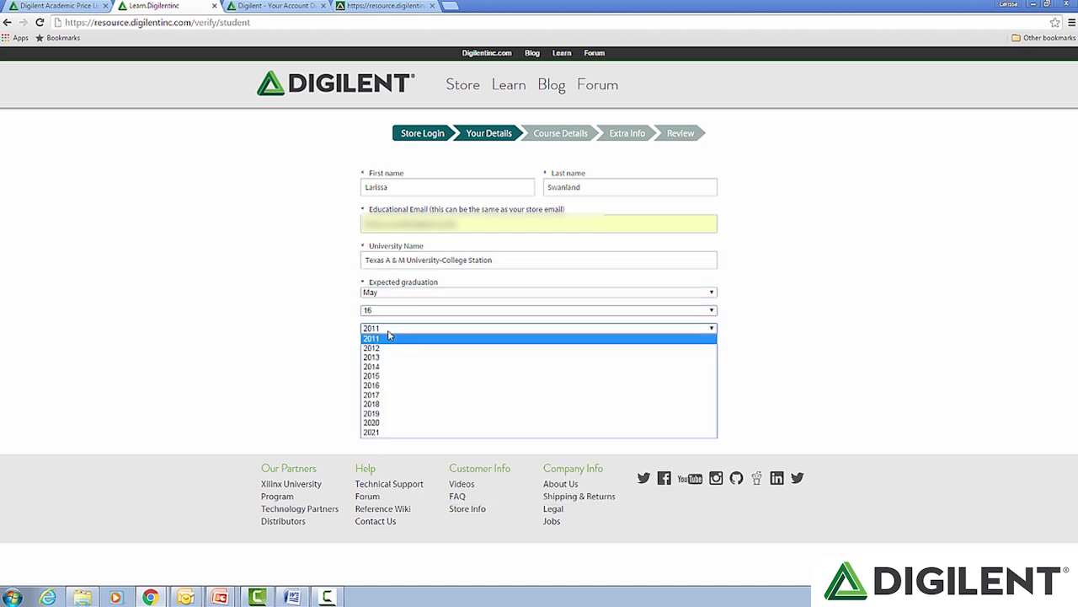
{"action": "left_click", "coordinate": [394, 395]}
{"action": "left_click", "coordinate": [401, 357]}
{"action": "left_click", "coordinate": [396, 375]}
{"action": "left_click", "coordinate": [396, 385]}
{"action": "left_click", "coordinate": [390, 442]}
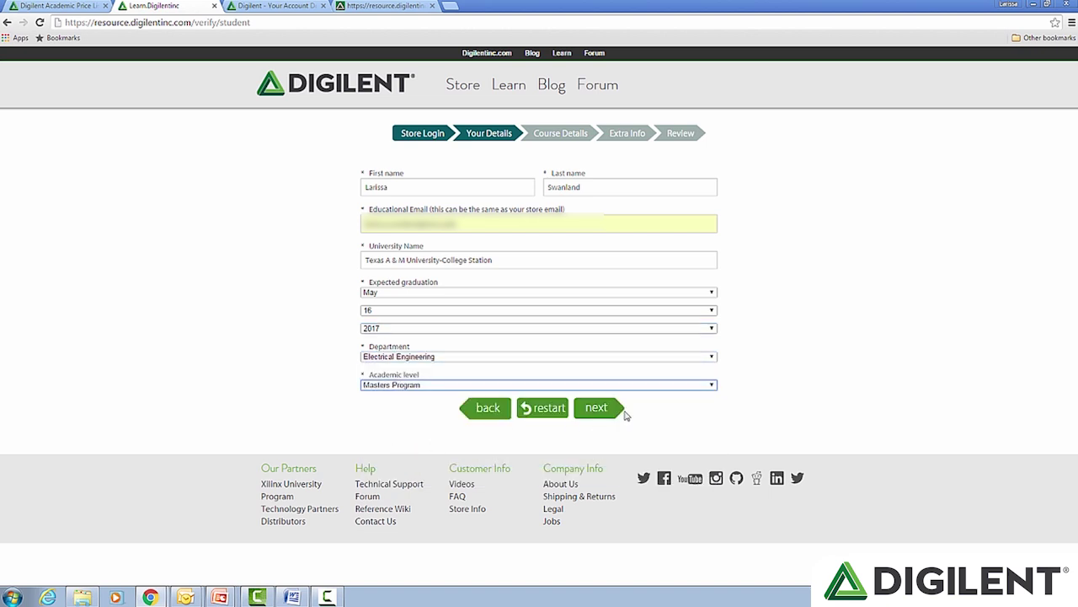
Step: Advance to Course Details and enter course 'ECEN 303-Random Signals & Systems'
{"action": "left_click", "coordinate": [615, 409]}
{"action": "left_click", "coordinate": [505, 187]}
{"action": "type", "text": "ECEN 303-Random"}
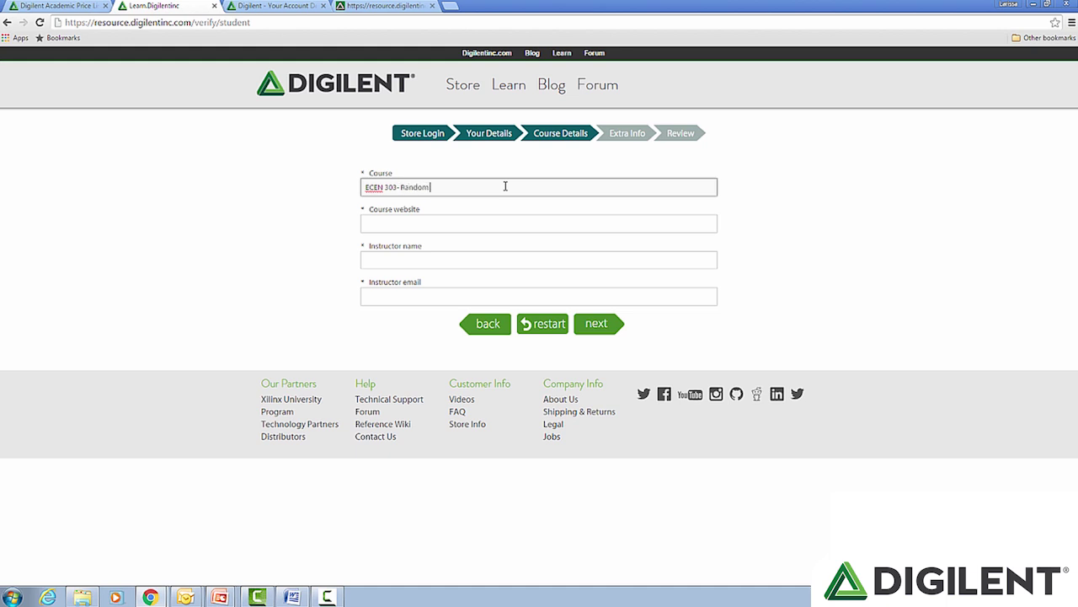
{"action": "type", "text": " Signals & Systems"}
Step: Paste the course website and enter the instructor's name and email
{"action": "key", "text": "Tab"}
{"action": "key", "text": "ctrl+v"}
{"action": "left_click", "coordinate": [414, 262]}
{"action": "key", "text": "Tab"}
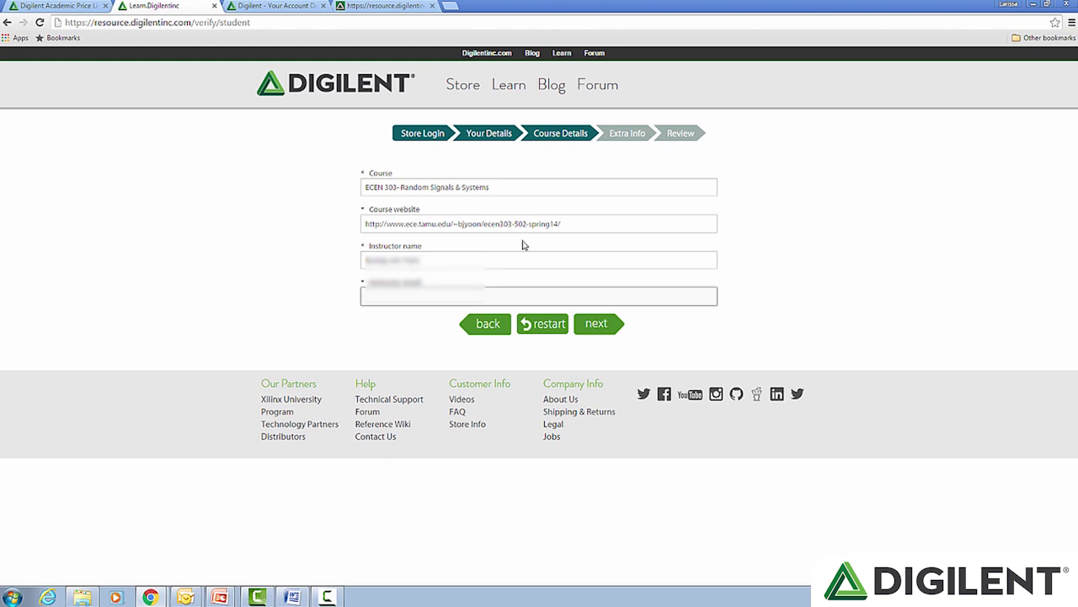
Step: Move to Extra Info and write a note about buying the Analog Discovery
{"action": "left_click", "coordinate": [593, 333]}
{"action": "left_click", "coordinate": [590, 210]}
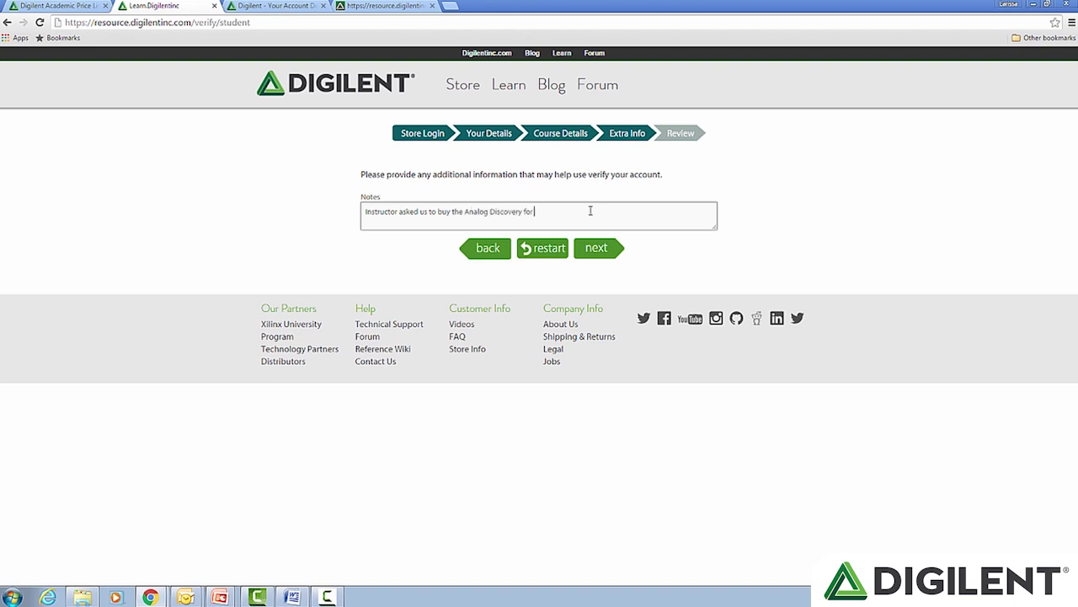
{"action": "type", "text": "r"}
{"action": "key", "text": "BackSpace"}
{"action": "key", "text": "BackSpace"}
{"action": "key", "text": "BackSpace"}
{"action": "key", "text": "BackSpace"}
{"action": "type", "text": "ter, b"}
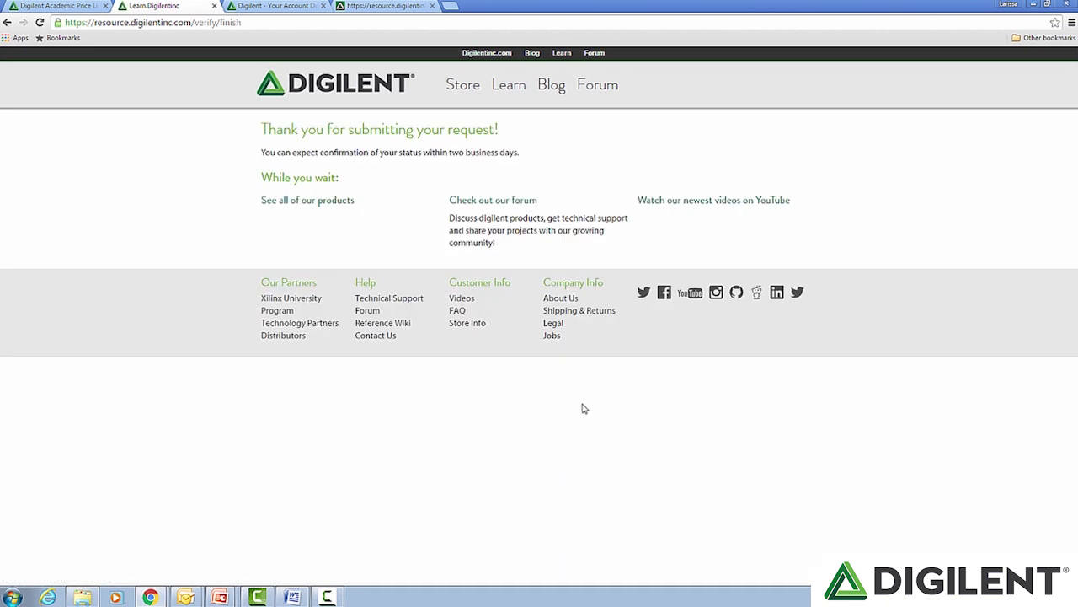
Step: Browse the full product catalogue and the Accessories category
{"action": "left_click", "coordinate": [308, 202]}
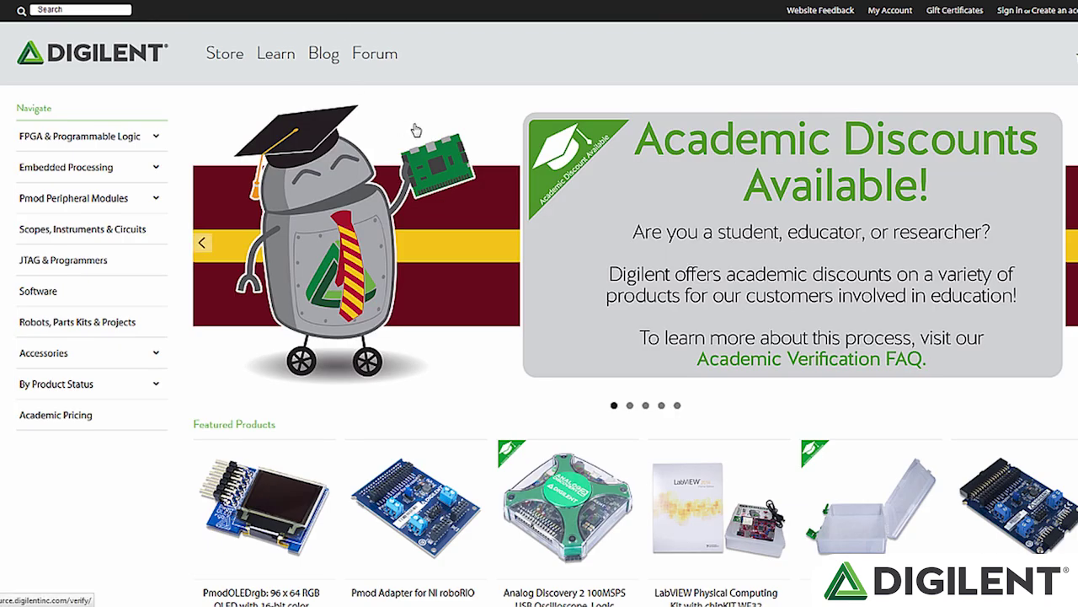
{"action": "scroll", "coordinate": [352, 260], "scroll_direction": "down", "scroll_amount": 3}
{"action": "scroll", "coordinate": [353, 259], "scroll_direction": "down", "scroll_amount": 2}
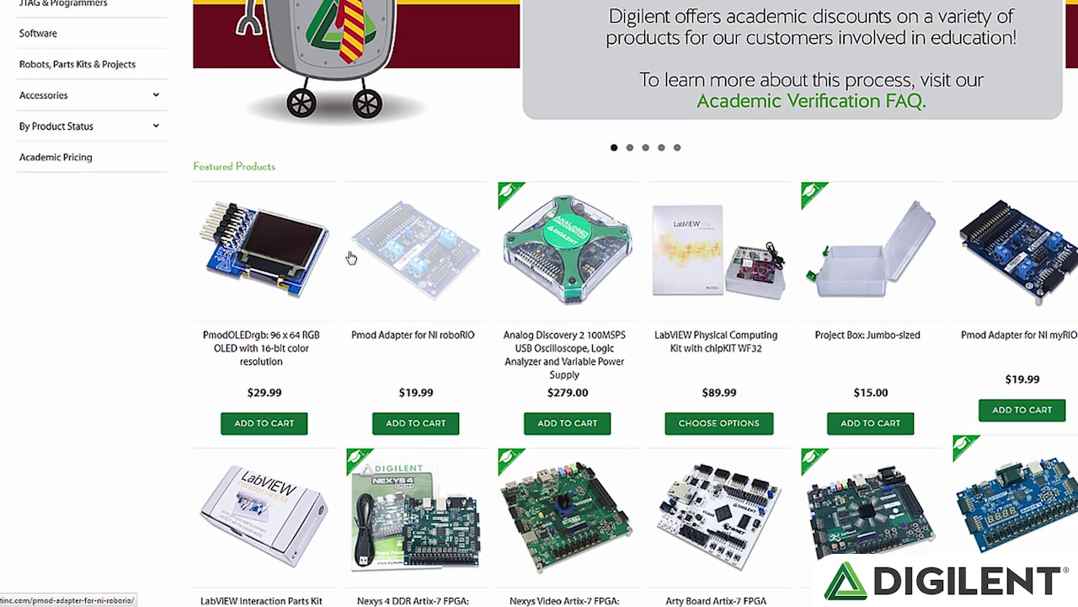
{"action": "scroll", "coordinate": [352, 259], "scroll_direction": "up", "scroll_amount": 3}
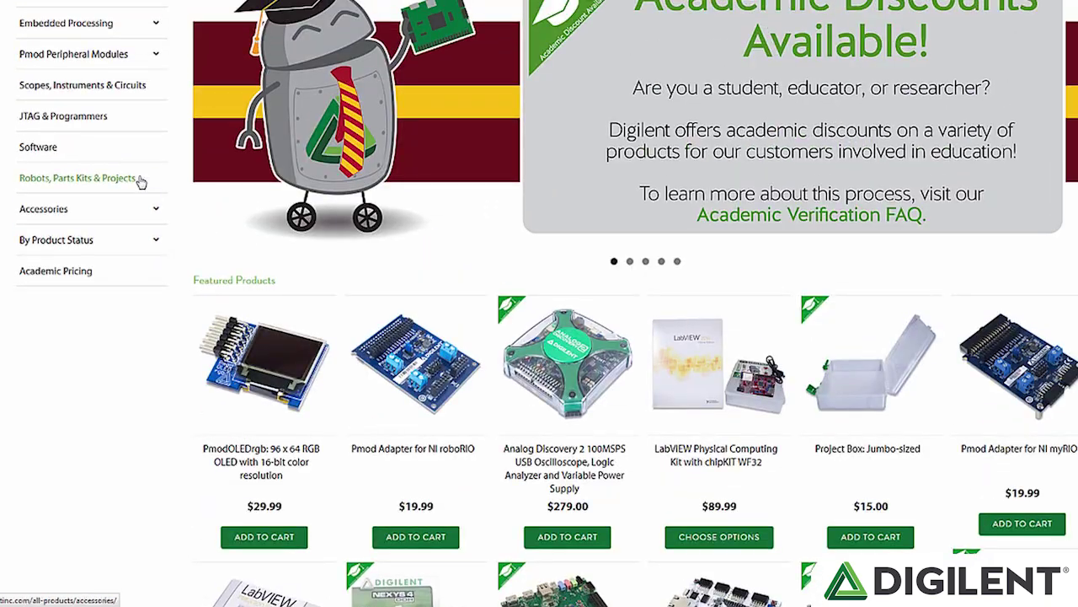
{"action": "left_click", "coordinate": [47, 203]}
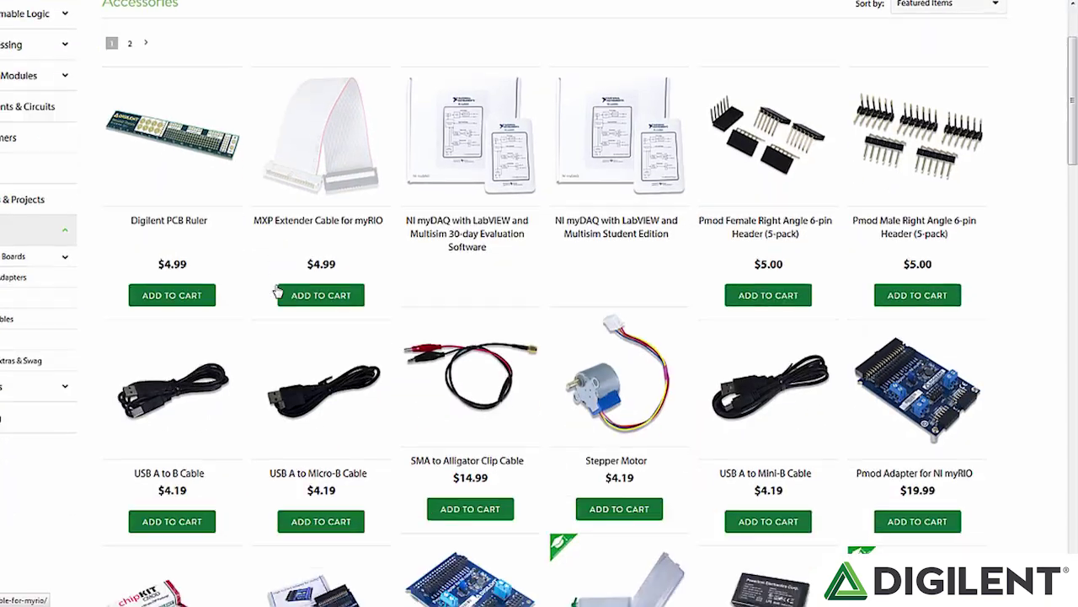
{"action": "scroll", "coordinate": [278, 292], "scroll_direction": "down", "scroll_amount": 3}
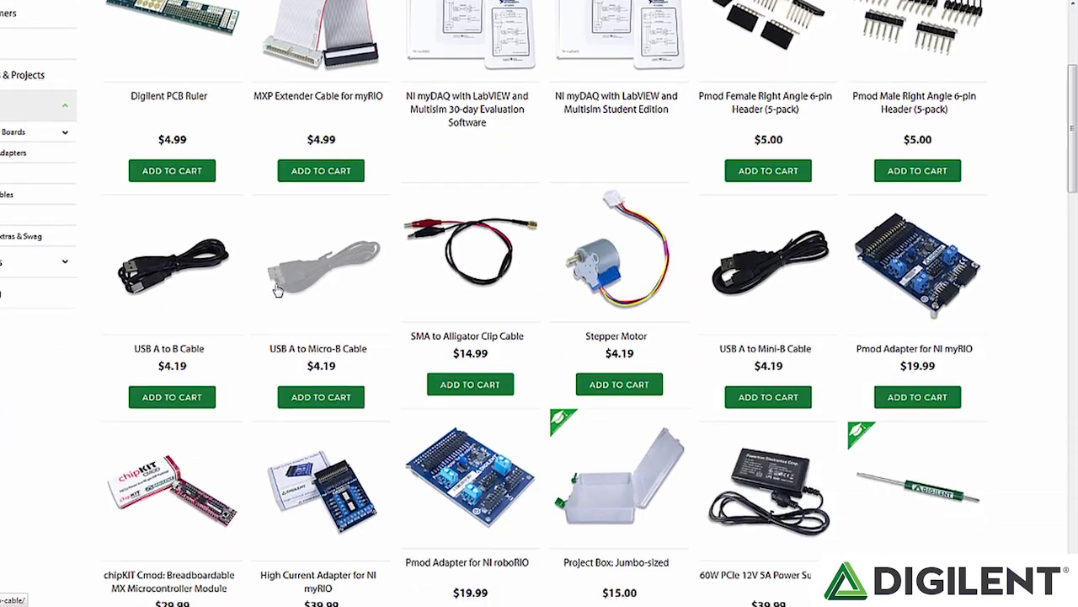
{"action": "scroll", "coordinate": [278, 291], "scroll_direction": "down", "scroll_amount": 2}
{"action": "scroll", "coordinate": [278, 290], "scroll_direction": "down", "scroll_amount": 5}
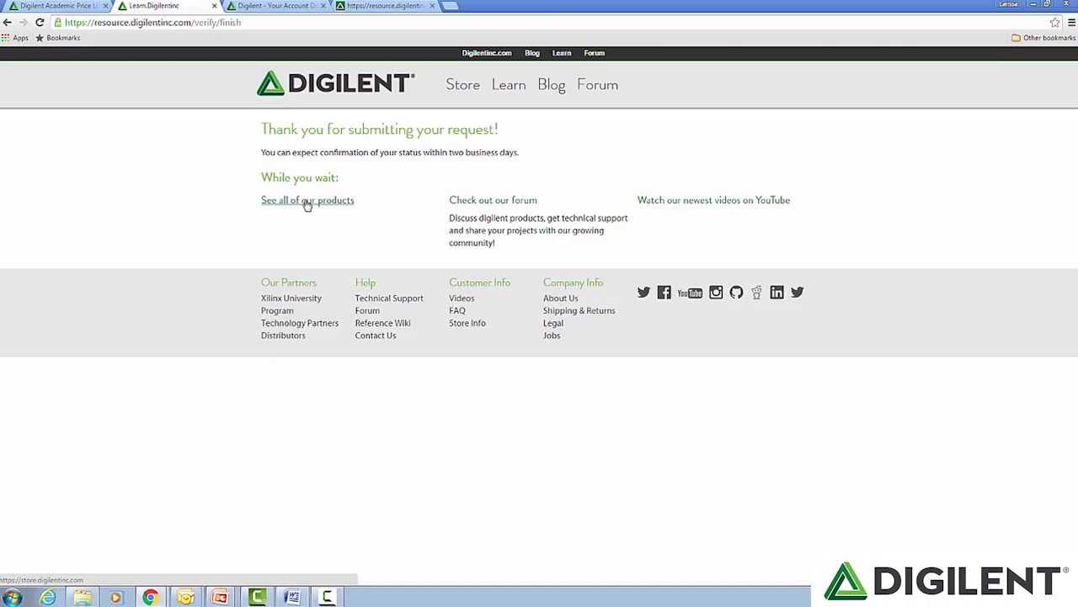
Step: Open the Digilent forum and scroll through its boards
{"action": "left_click", "coordinate": [497, 203]}
{"action": "scroll", "coordinate": [399, 351], "scroll_direction": "down", "scroll_amount": 10}
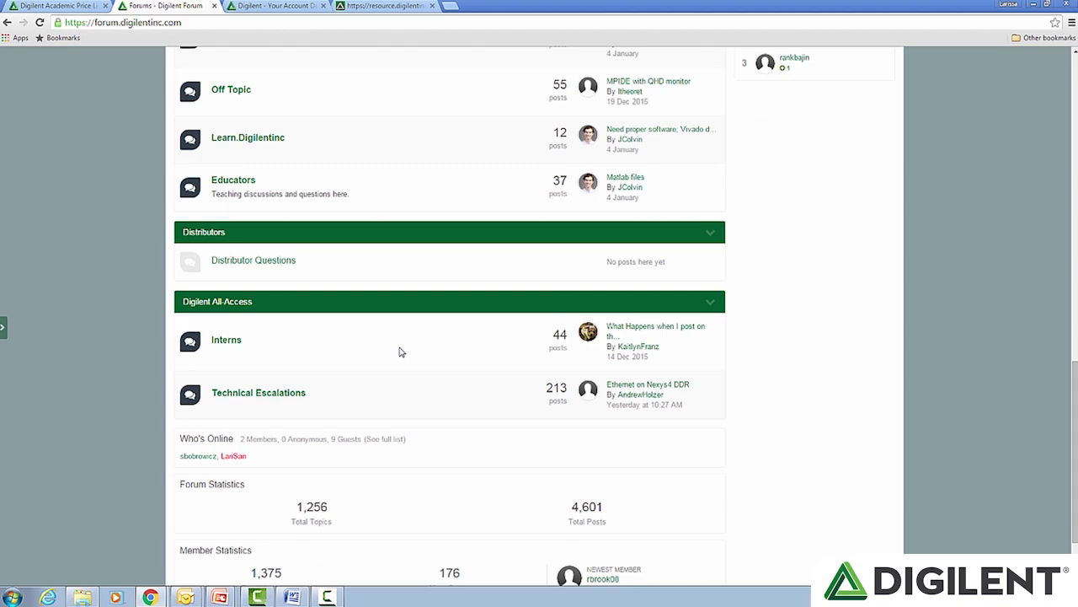
{"action": "scroll", "coordinate": [400, 351], "scroll_direction": "up", "scroll_amount": 3}
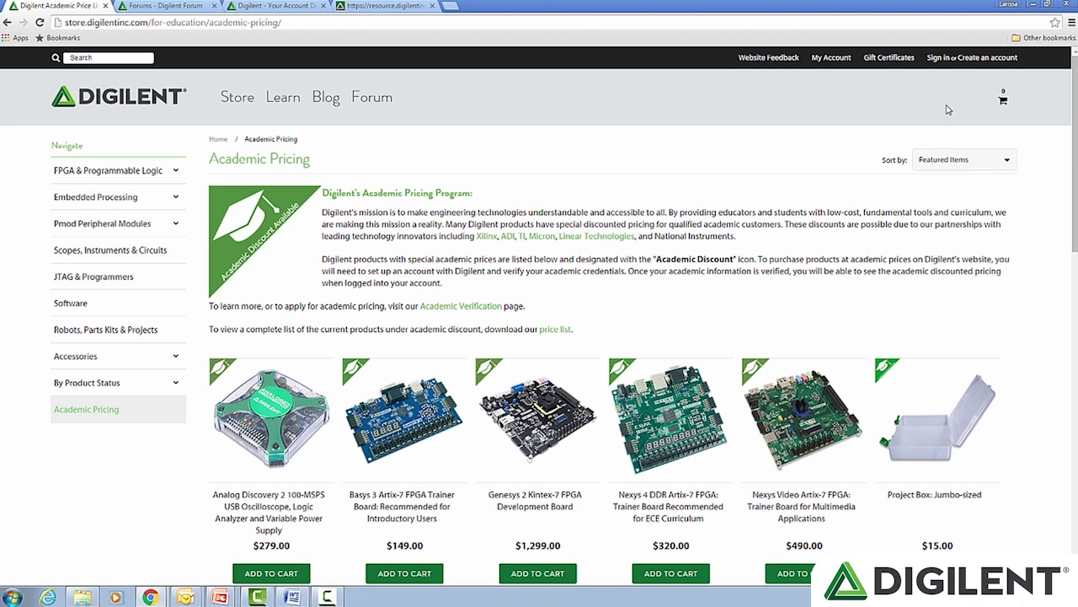
Step: Sign in with saved credentials and confirm the Academic-Student customer group on My Account
{"action": "left_click", "coordinate": [936, 58]}
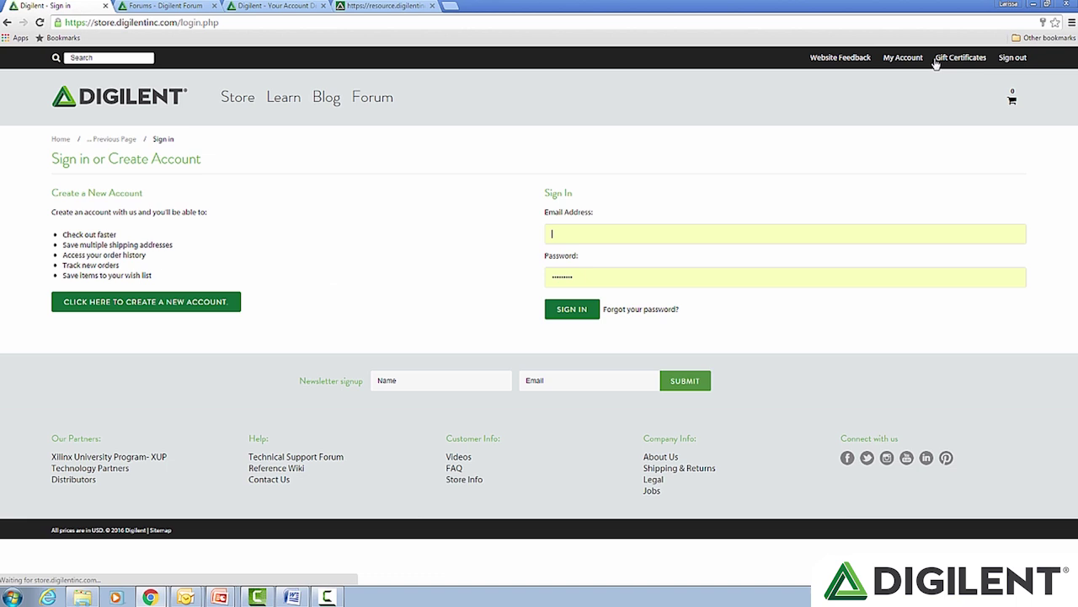
{"action": "left_click", "coordinate": [698, 222]}
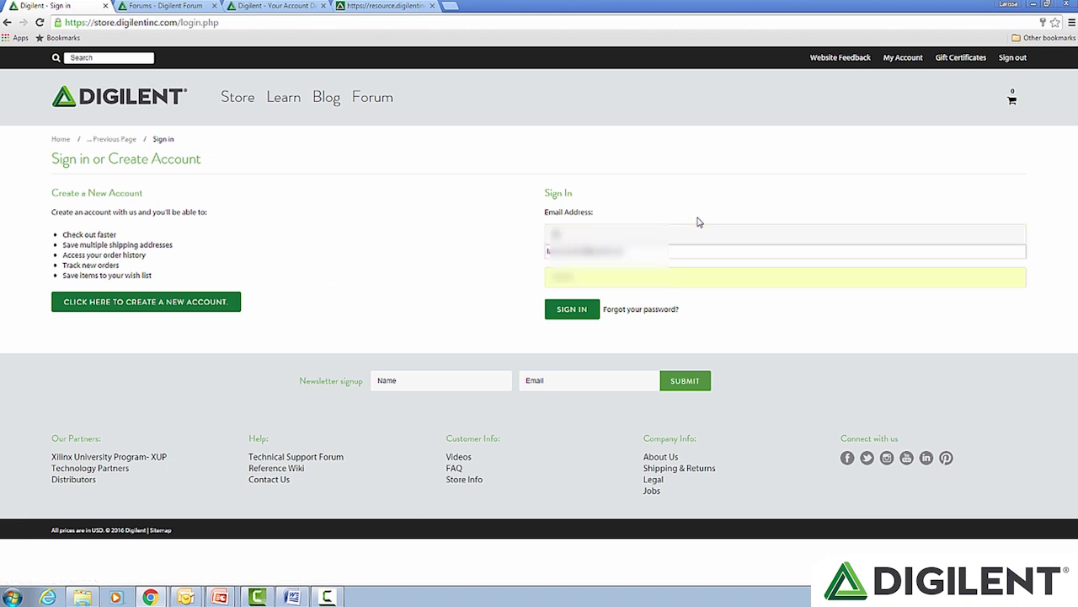
{"action": "key", "text": "Down"}
{"action": "key", "text": "Return"}
{"action": "left_click", "coordinate": [590, 313]}
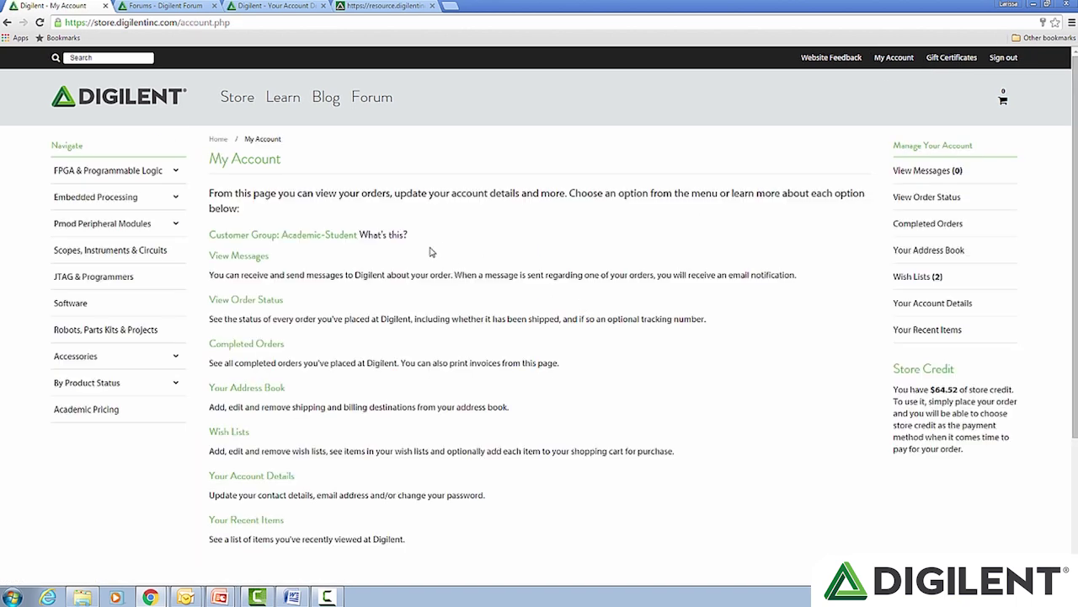
{"action": "left_click_drag", "start_coordinate": [408, 235], "coordinate": [324, 243]}
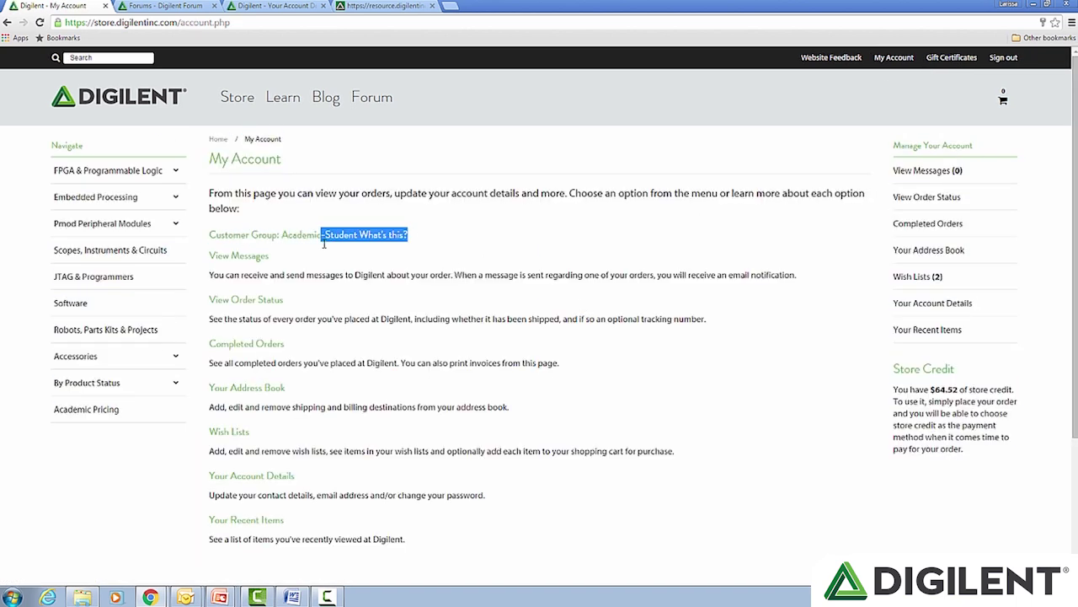
{"action": "left_click", "coordinate": [329, 236]}
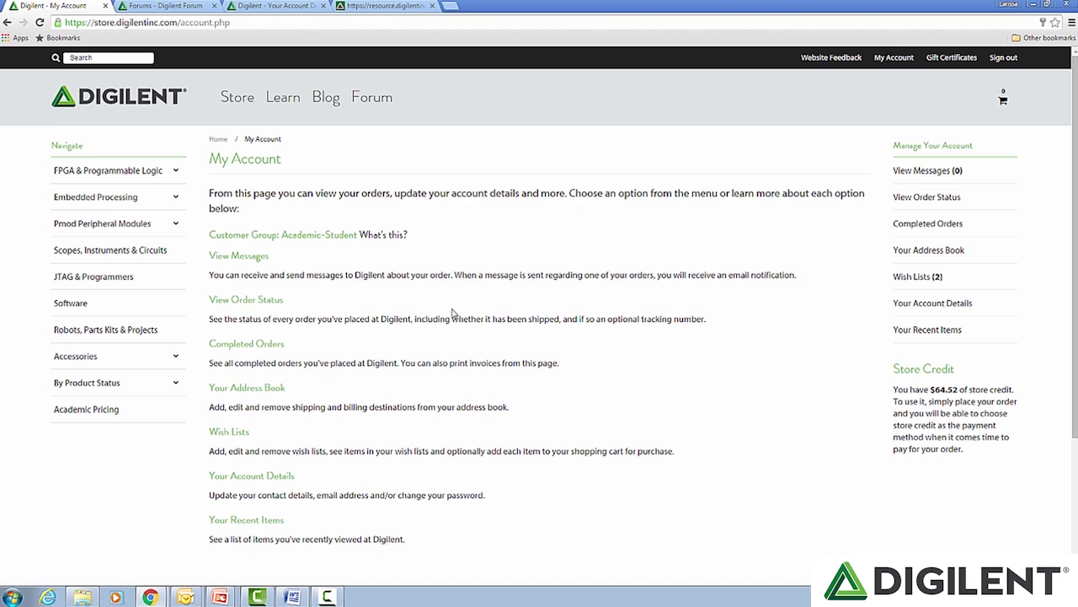
{"action": "scroll", "coordinate": [449, 314], "scroll_direction": "down", "scroll_amount": 2}
{"action": "scroll", "coordinate": [449, 314], "scroll_direction": "up", "scroll_amount": 2}
Step: Reopen Academic Pricing and review discounted boards like Genesys 2 at $599.00
{"action": "left_click", "coordinate": [74, 413]}
{"action": "scroll", "coordinate": [383, 428], "scroll_direction": "down", "scroll_amount": 2}
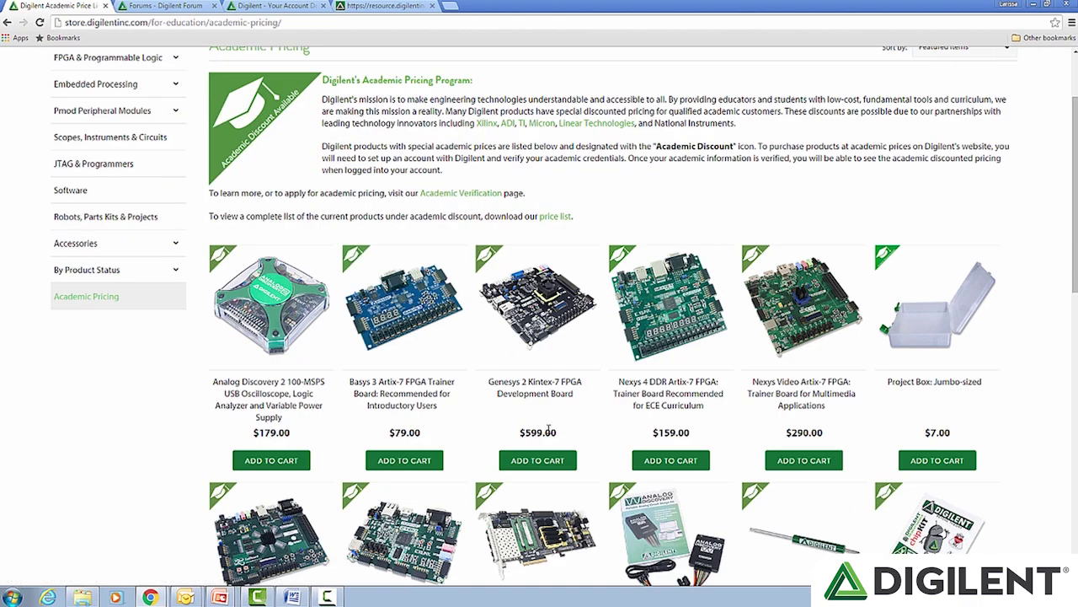
{"action": "scroll", "coordinate": [548, 430], "scroll_direction": "up", "scroll_amount": 3}
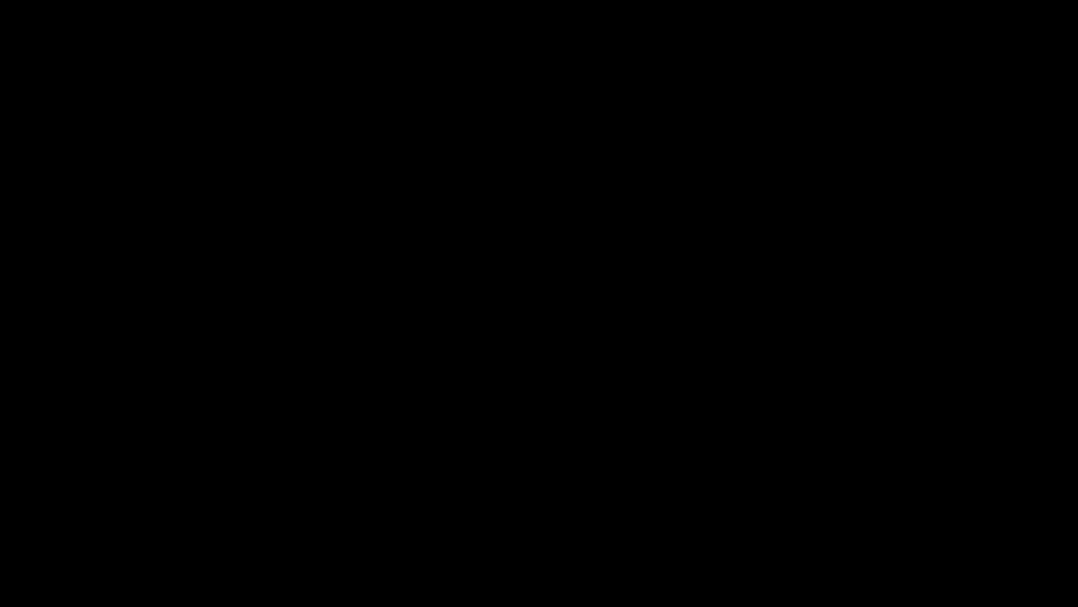